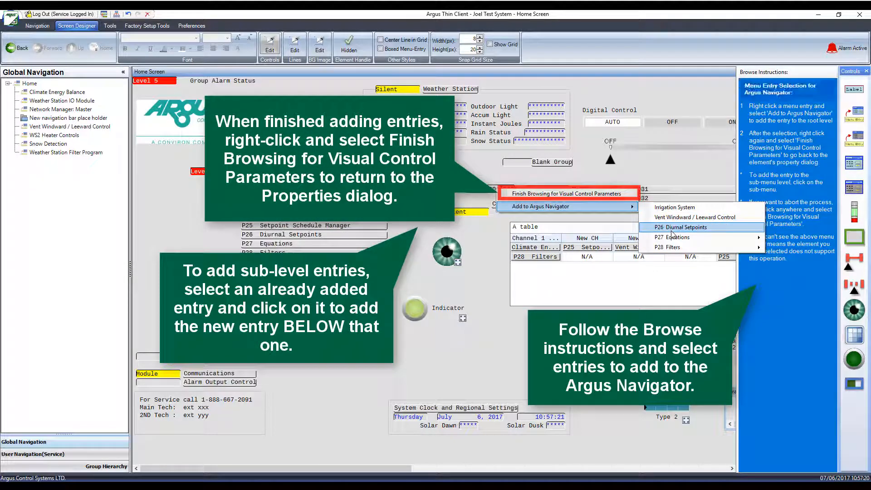
Finish browsing, save the selected entries in the Argus Navigator, and open the navigator on the panel
left_click(591, 199)
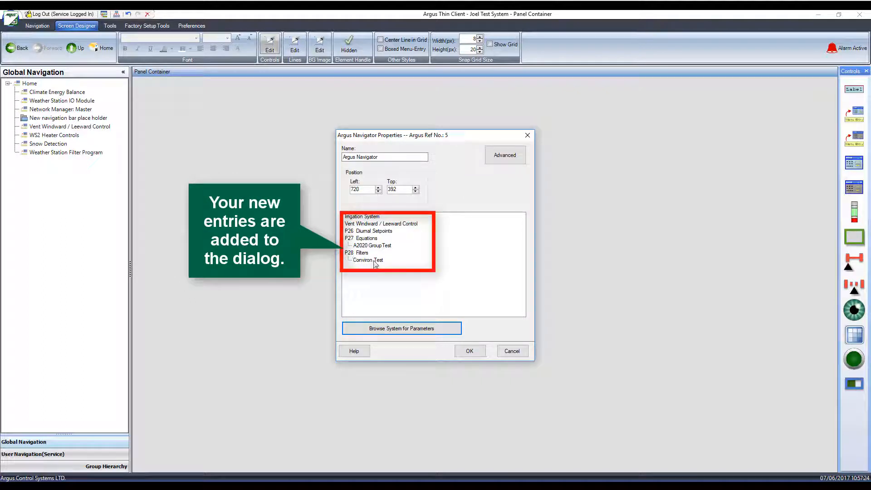
left_click(470, 351)
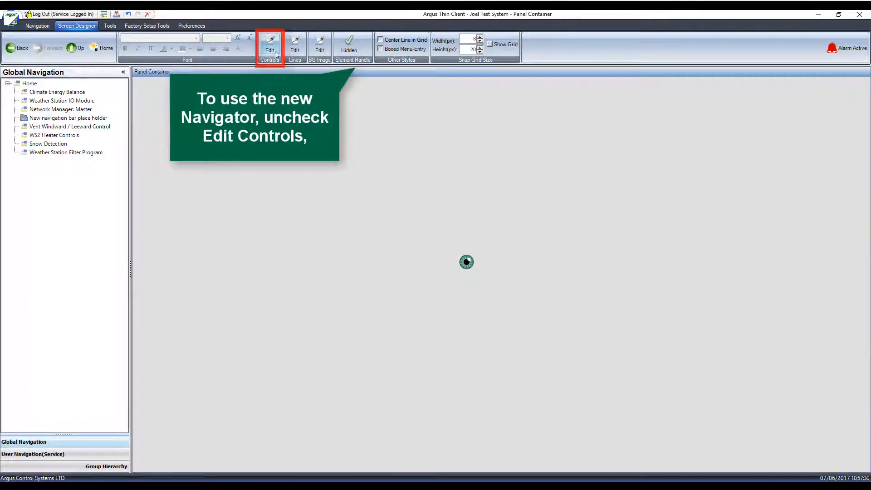
left_click(467, 262)
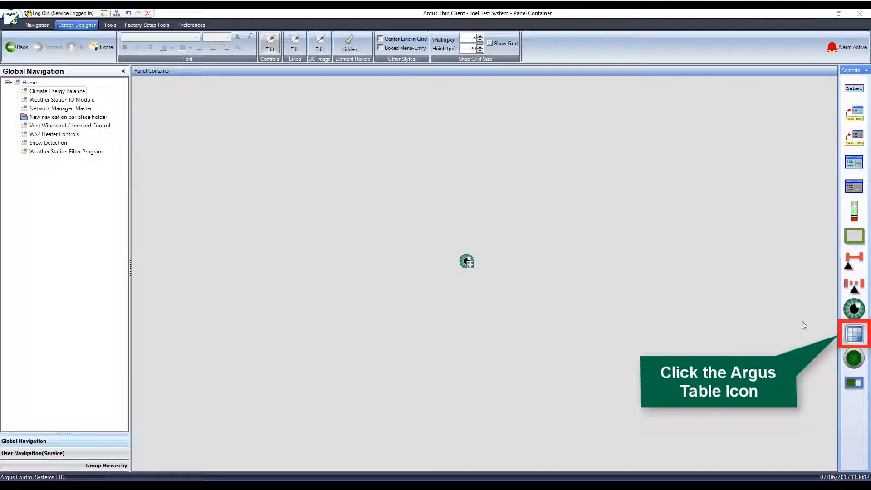
Draw an Argus Table about 120 by 74 beside the navigator and give it three channels and three rows
left_click(855, 335)
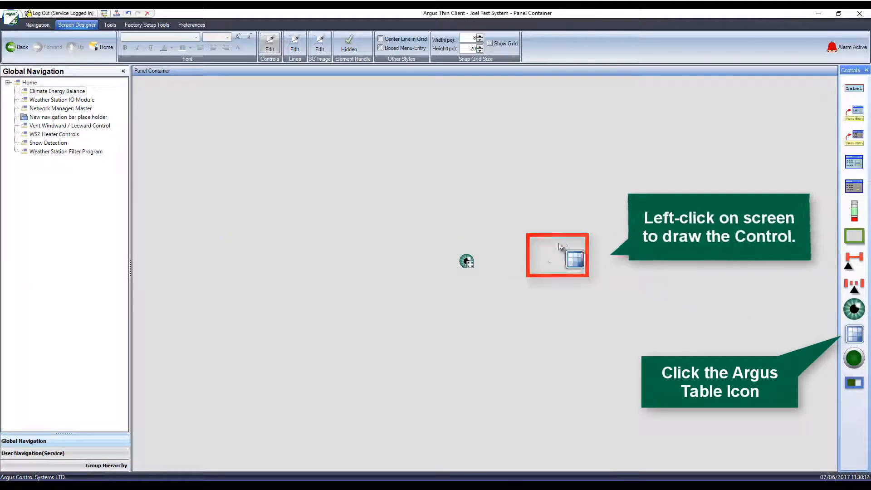
left_click_drag(525, 231, 585, 272)
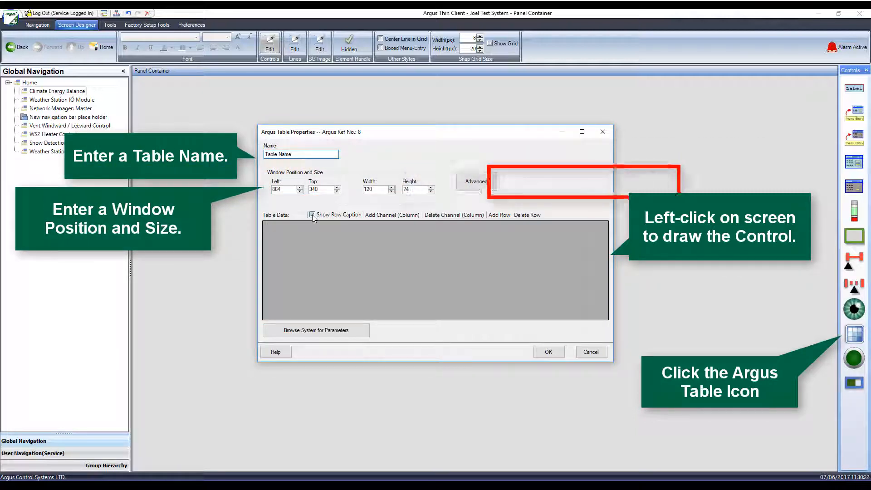
left_click(378, 217)
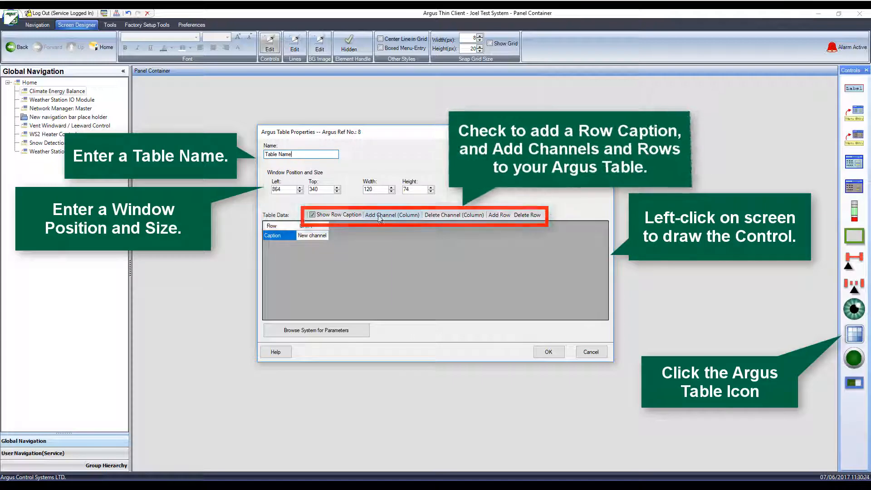
left_click(380, 217)
left_click(396, 217)
left_click(498, 215)
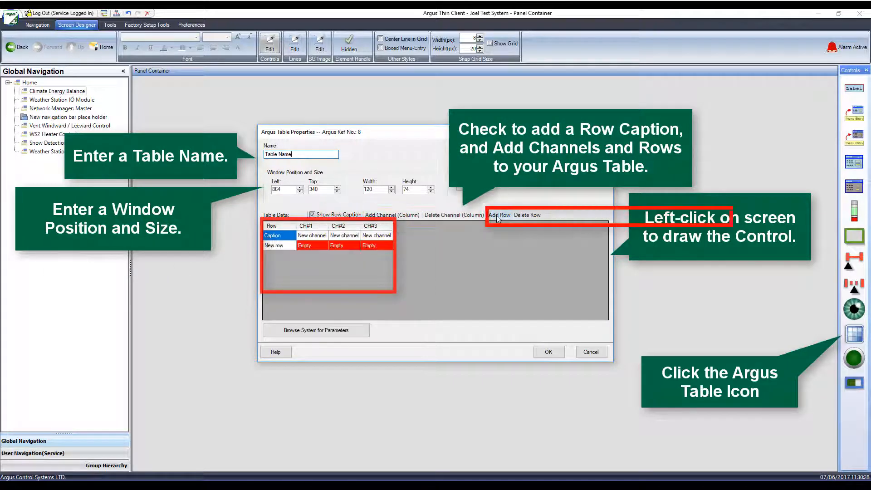
left_click(498, 215)
left_click(498, 215)
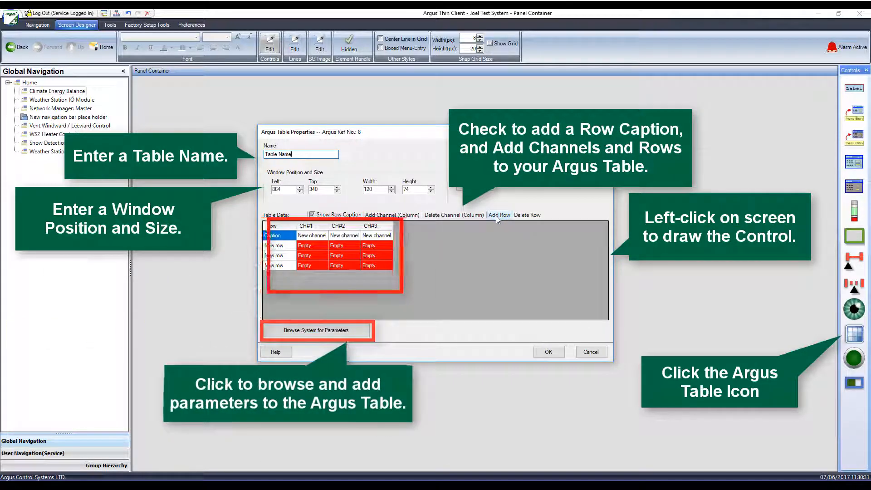
Browse to Climate Energy Balance and assign the heating Temperature Difference to cell #1 of the table's first channel
left_click(325, 329)
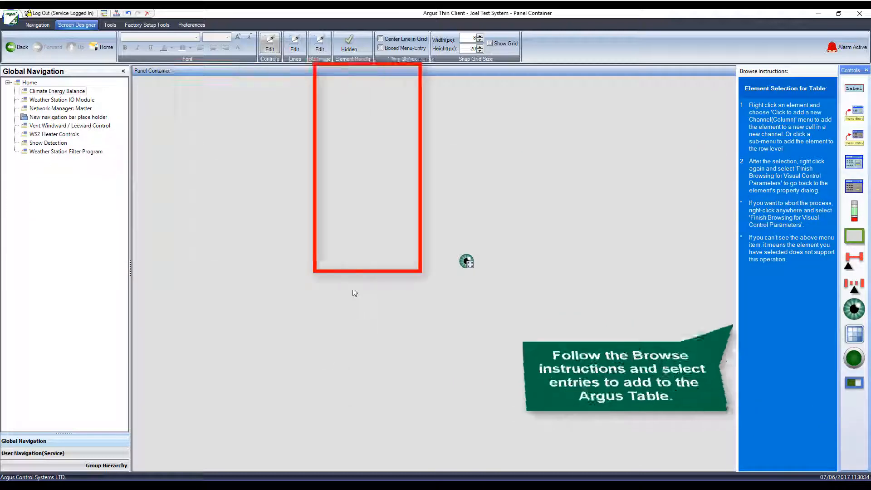
left_click(57, 91)
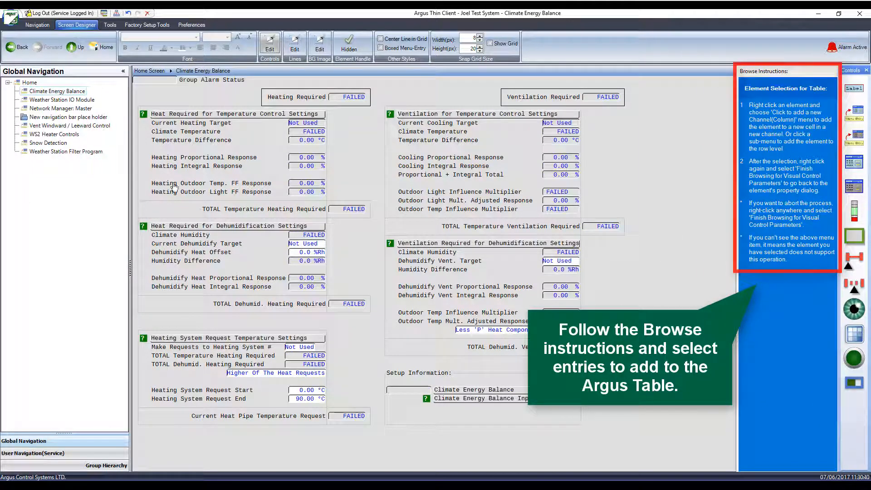
right_click(311, 142)
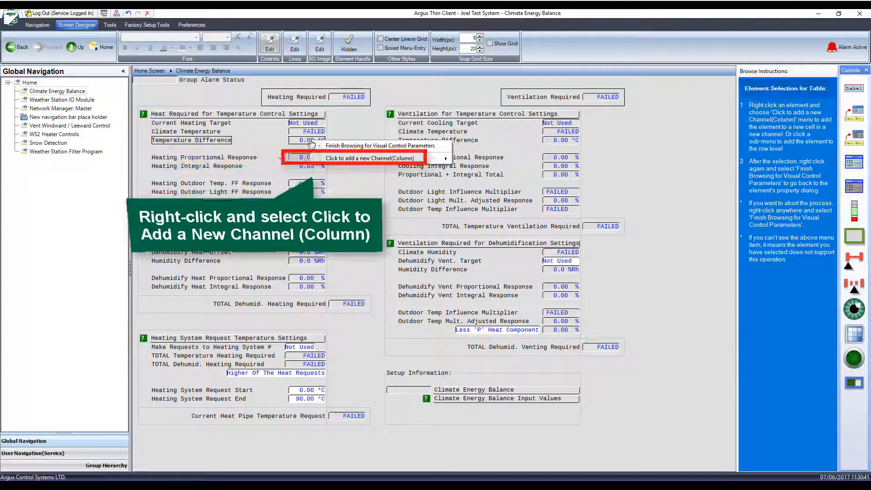
mouse_move(347, 159)
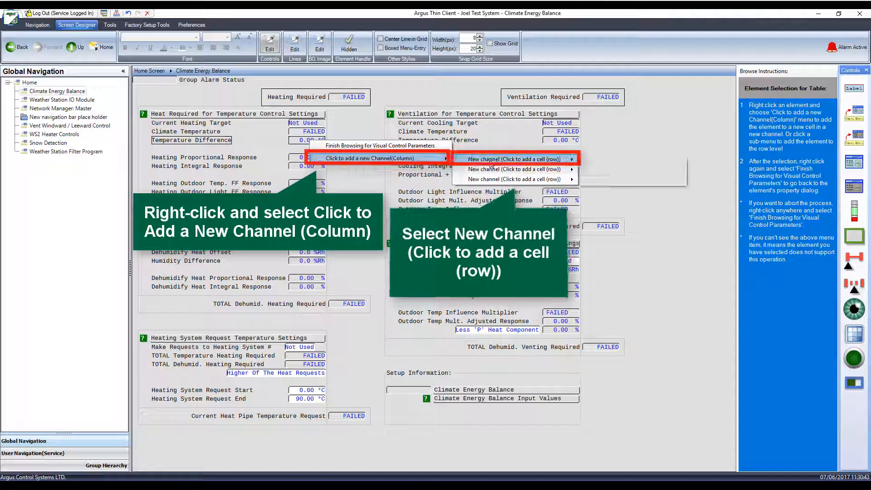
mouse_move(490, 164)
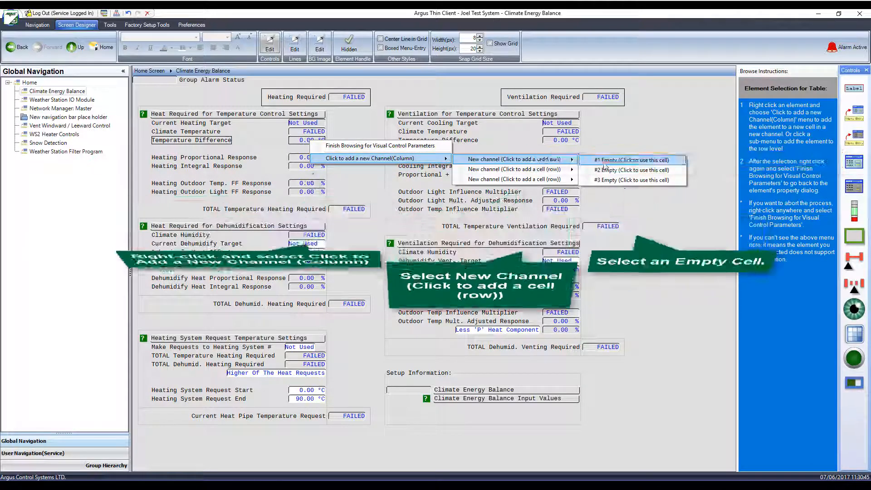
left_click(605, 162)
Assign Heating Integral Response to cell #2 and Heating Outdoor Light FF Response to cell #3 of the first channel
right_click(317, 166)
mouse_move(363, 182)
mouse_move(500, 184)
left_click(635, 195)
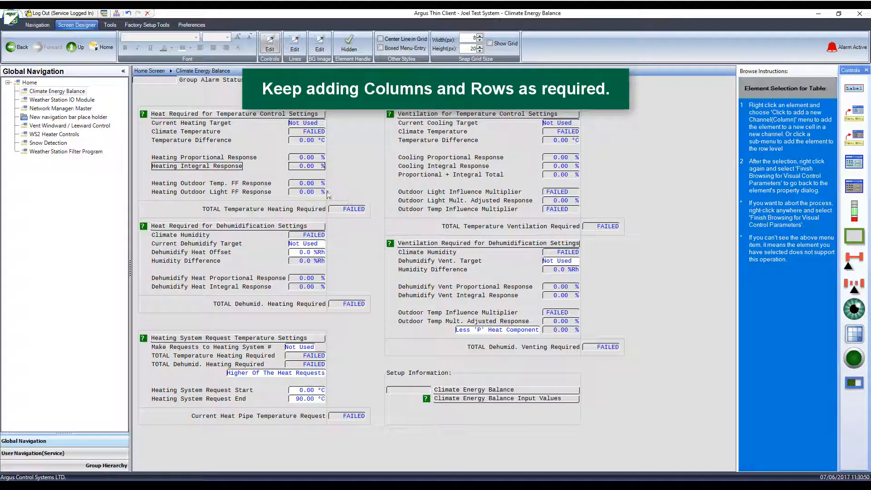
right_click(327, 195)
mouse_move(431, 208)
mouse_move(522, 210)
left_click(635, 230)
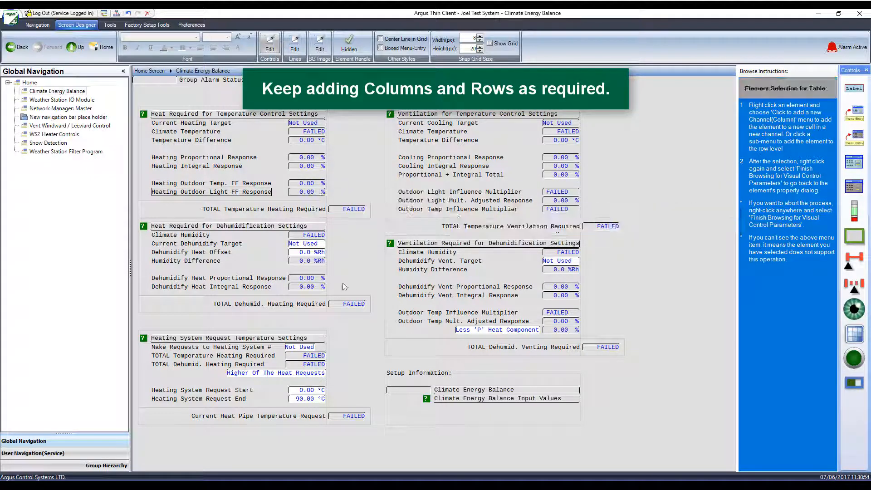
right_click(564, 201)
mouse_move(681, 221)
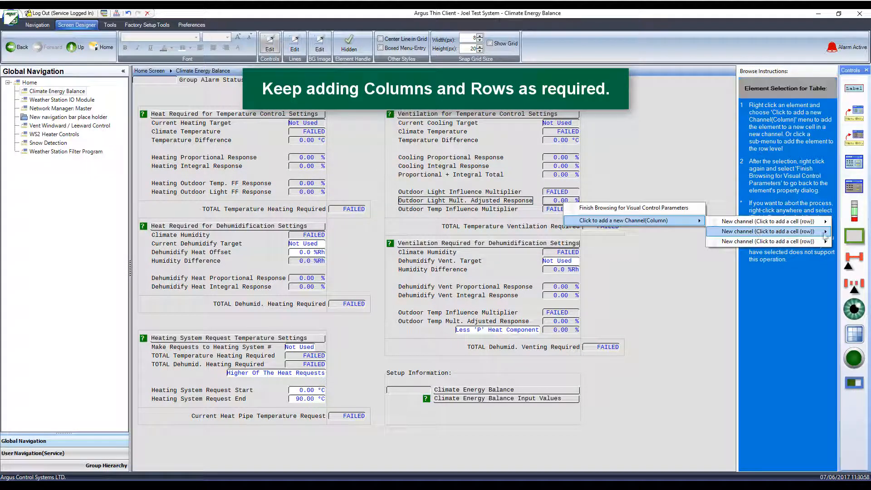
left_click(350, 226)
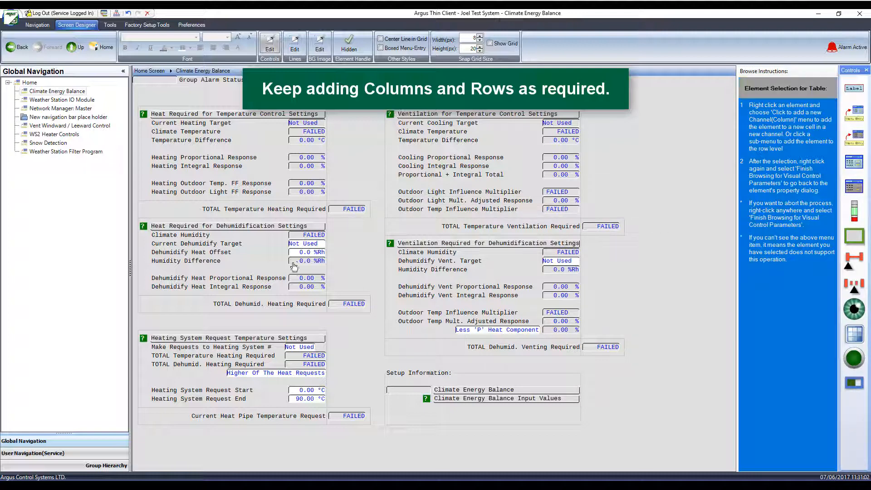
Assign Dehumidify Heat Proportional Response to cells #1 and #2 of the table's second channel
right_click(301, 279)
mouse_move(431, 293)
mouse_move(563, 304)
left_click(598, 308)
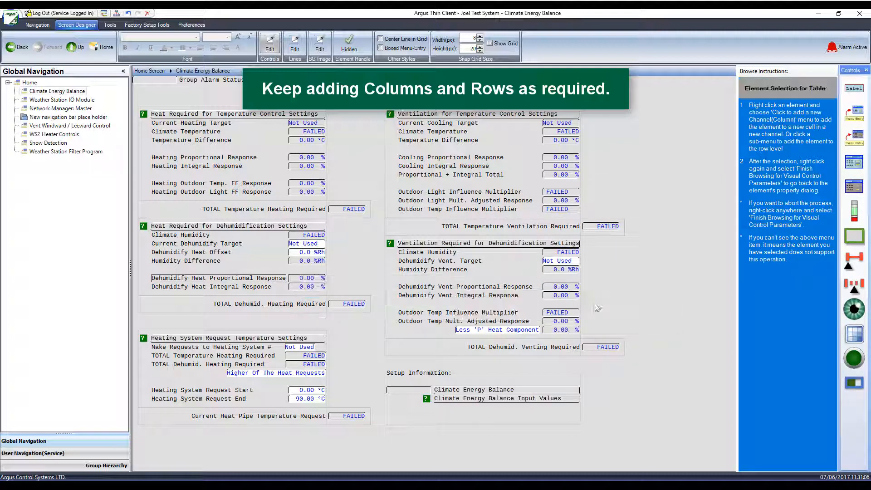
right_click(301, 276)
mouse_move(431, 295)
mouse_move(563, 305)
left_click(596, 323)
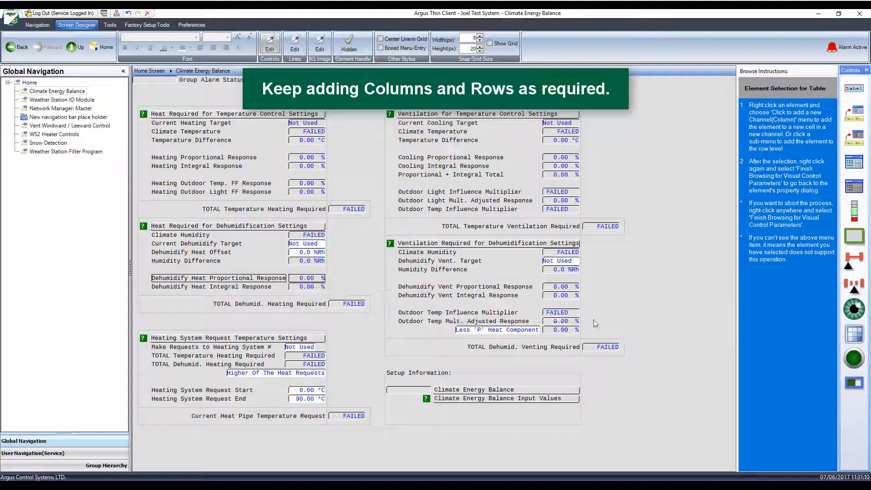
Assign Heating System Request Start to cell #1 of the third channel, then finish browsing and save the table
right_click(302, 391)
mouse_move(431, 409)
mouse_move(562, 429)
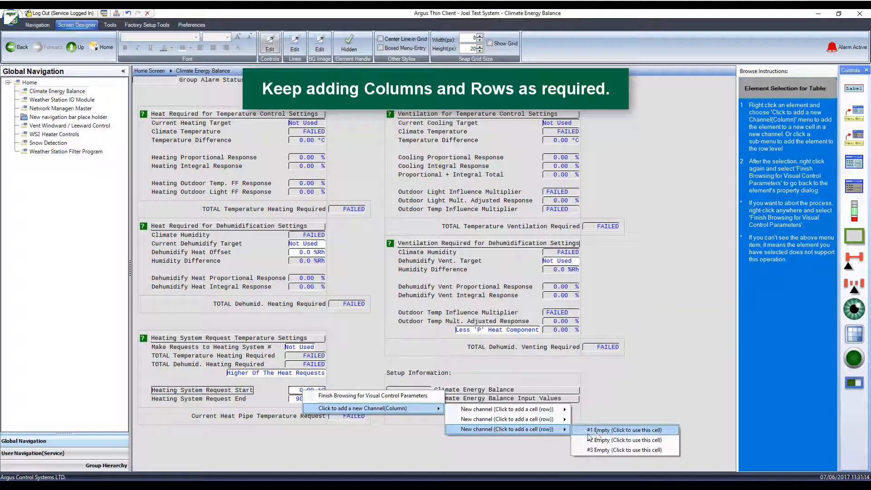
left_click(590, 430)
right_click(355, 253)
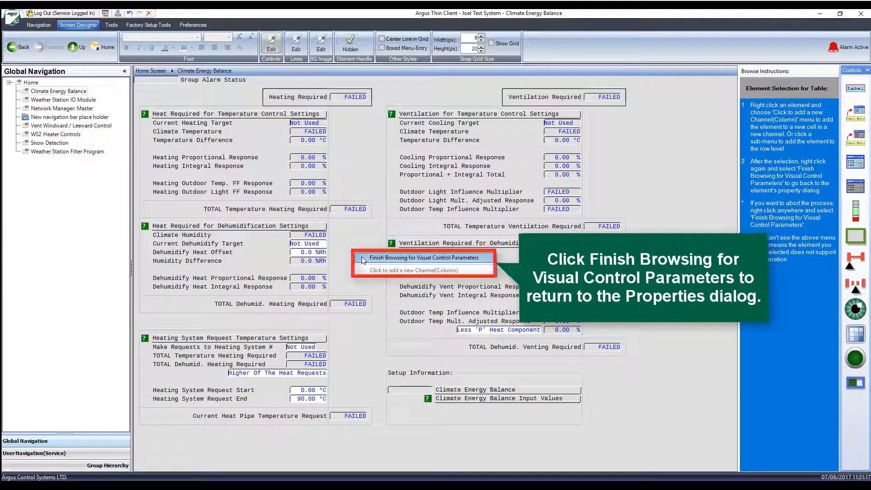
left_click(363, 258)
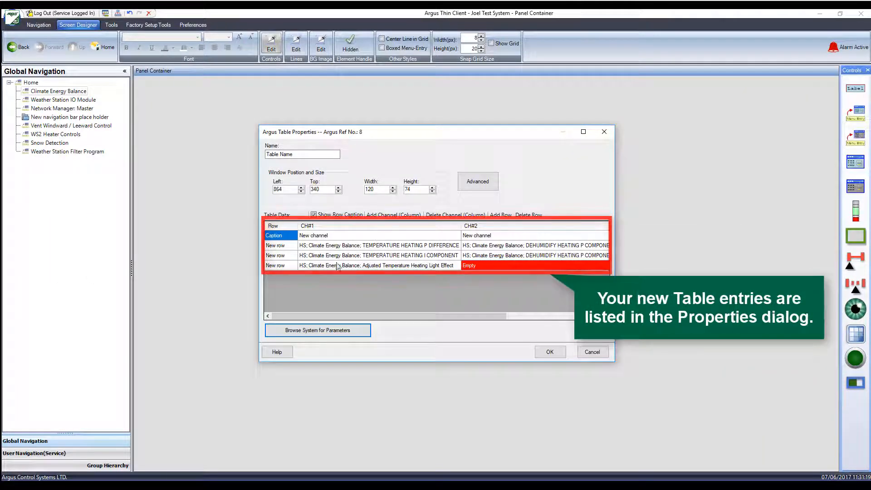
left_click(552, 352)
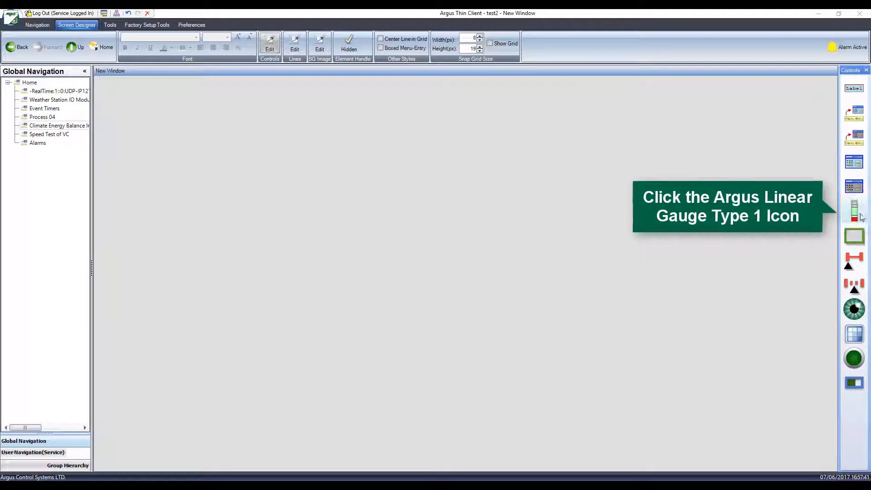
Place an Argus Linear Gauge Type 1 of size 88 X 293 in the new window and name it Temperature
left_click(861, 217)
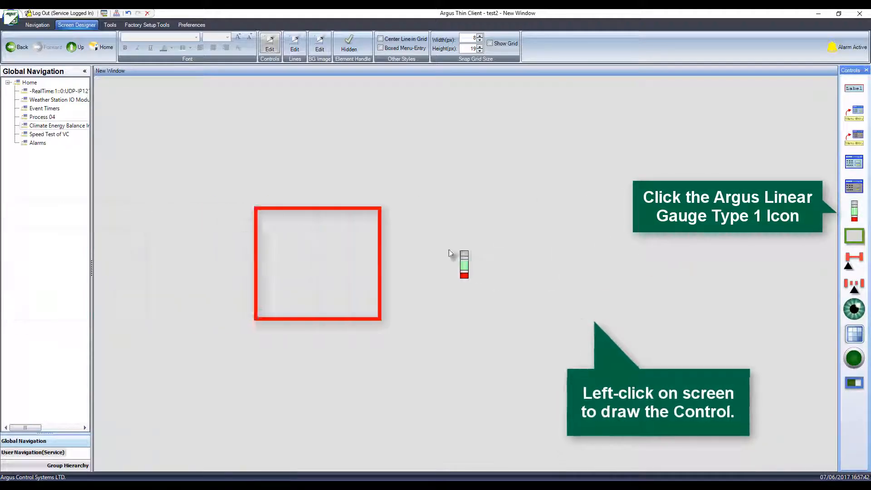
left_click_drag(384, 220, 464, 272)
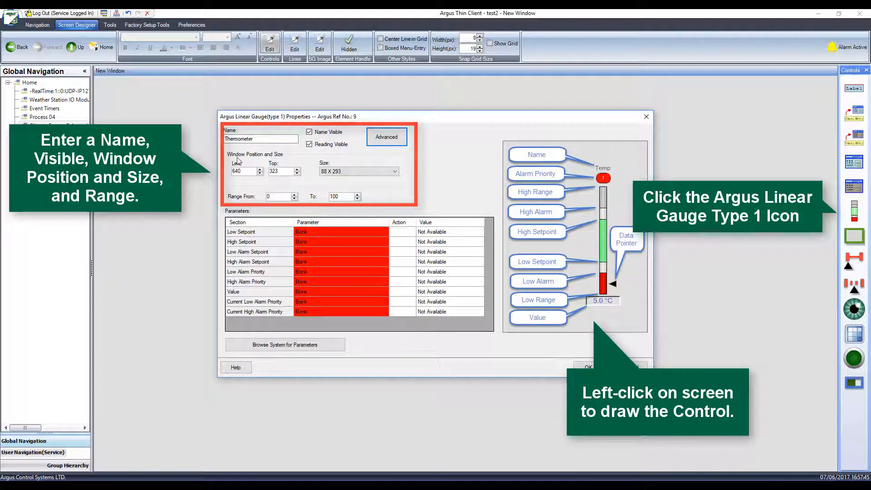
left_click_drag(260, 140, 212, 139)
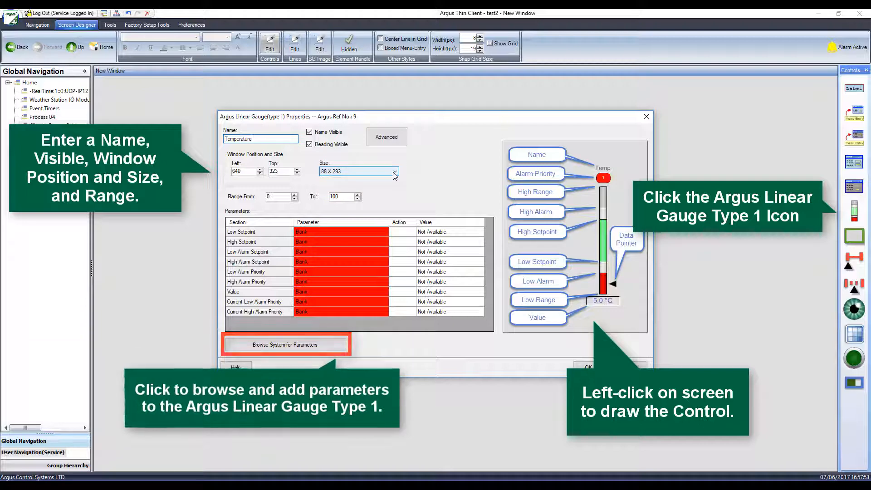
Browse to Climate Energy Balance Input Values and link Heating Target and Cooling Target to the gauge's low and high setpoints
left_click(273, 347)
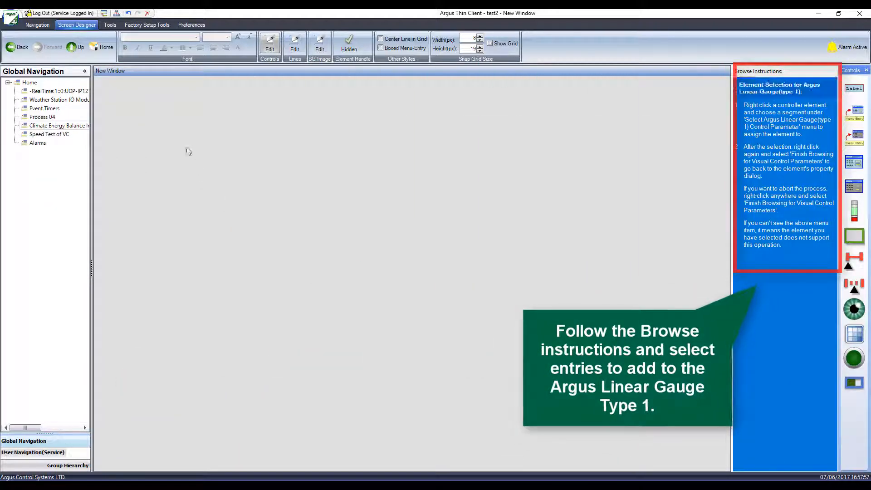
left_click(59, 126)
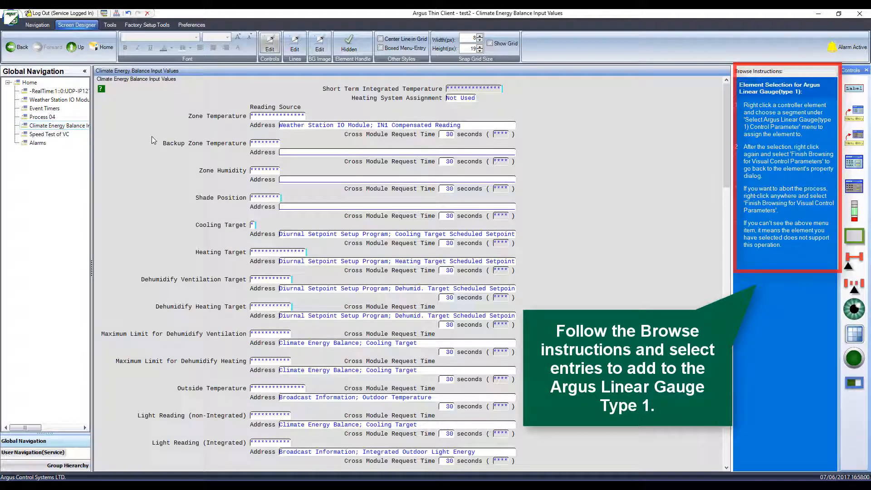
right_click(277, 253)
mouse_move(336, 273)
left_click(447, 272)
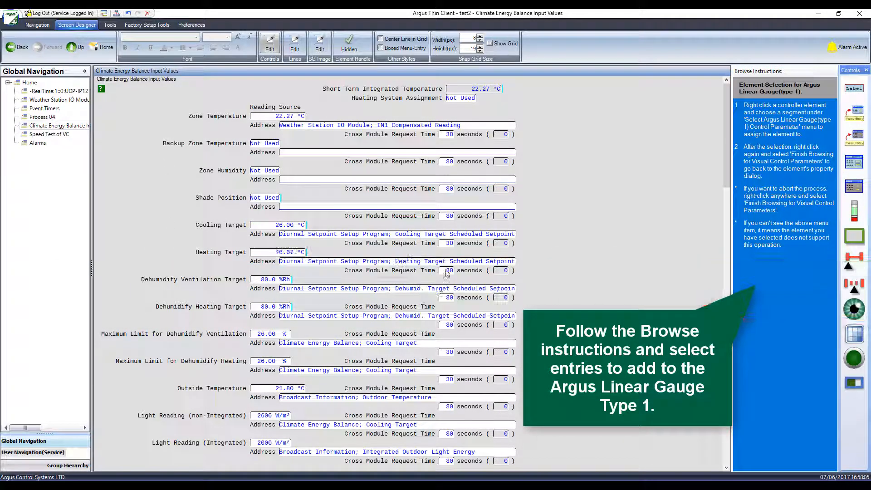
right_click(279, 229)
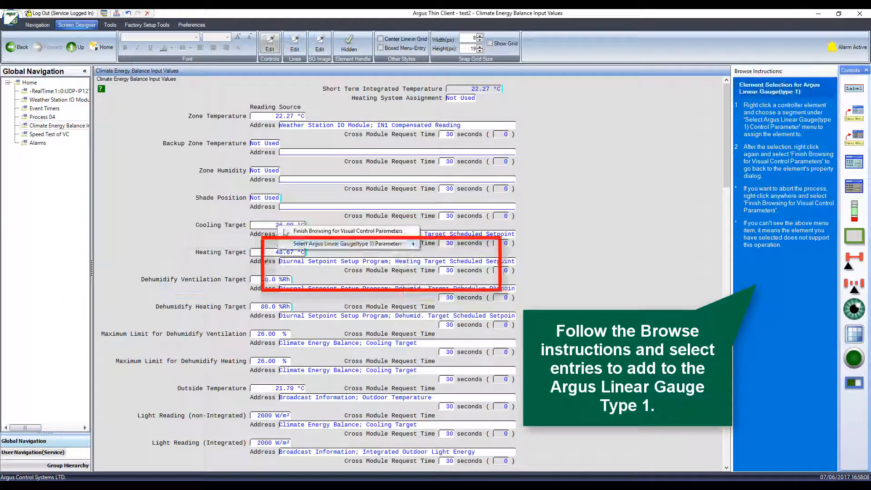
mouse_move(390, 243)
left_click(448, 255)
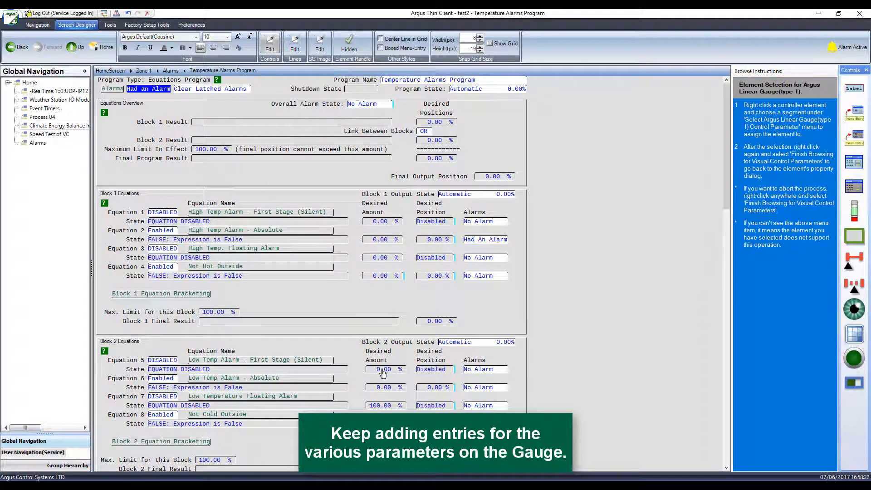
In the Temperature Alarms Program, link Equation 5's alarm as the gauge's Low Alarm Priority and Equation 2's alarm as its High Alarm Priority
right_click(479, 371)
mouse_move(567, 386)
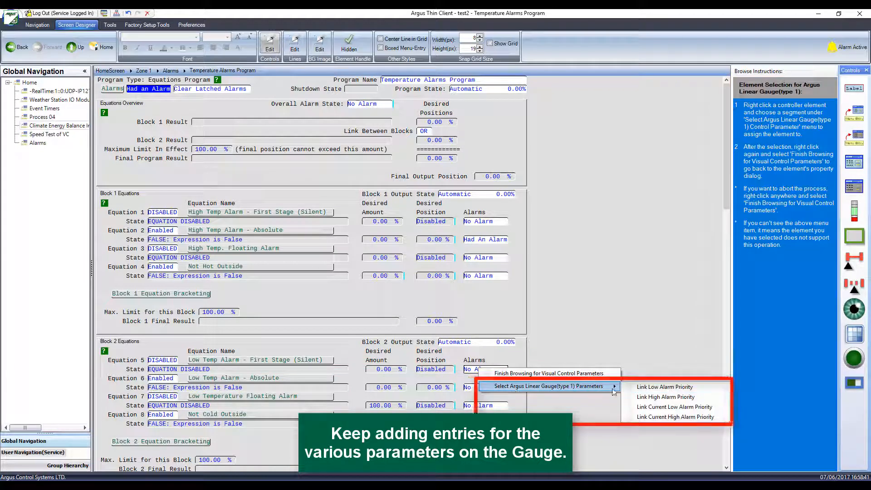
left_click(672, 388)
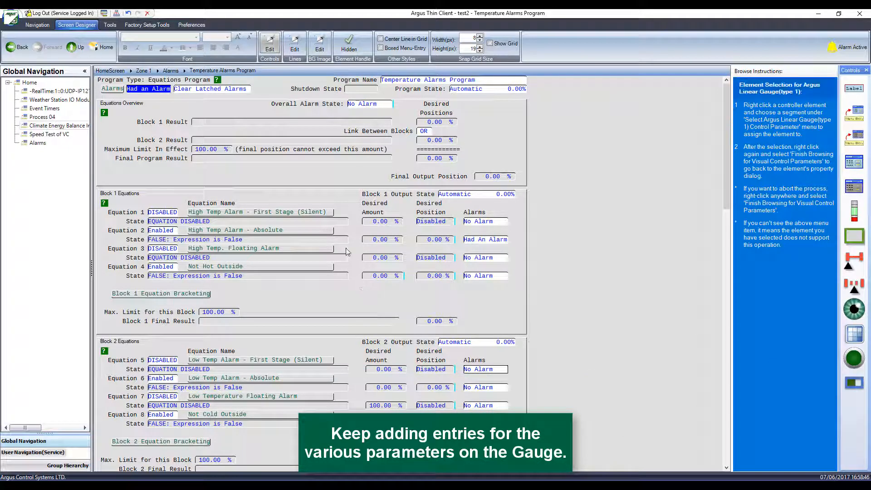
right_click(483, 245)
mouse_move(567, 261)
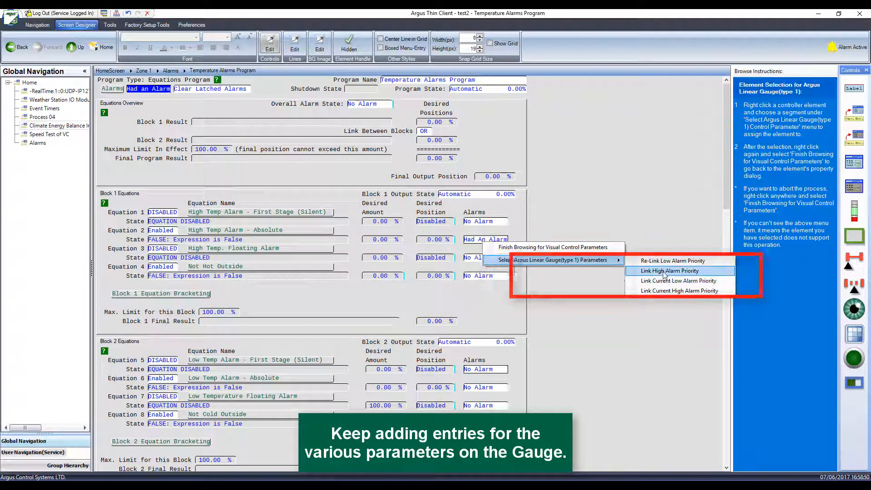
left_click(672, 271)
In the Temperature Alarms Program, link Equation 6's alarm as the gauge's Current Low Alarm Priority and Equation 2's alarm as its Current High Alarm Priority
right_click(481, 393)
mouse_move(567, 403)
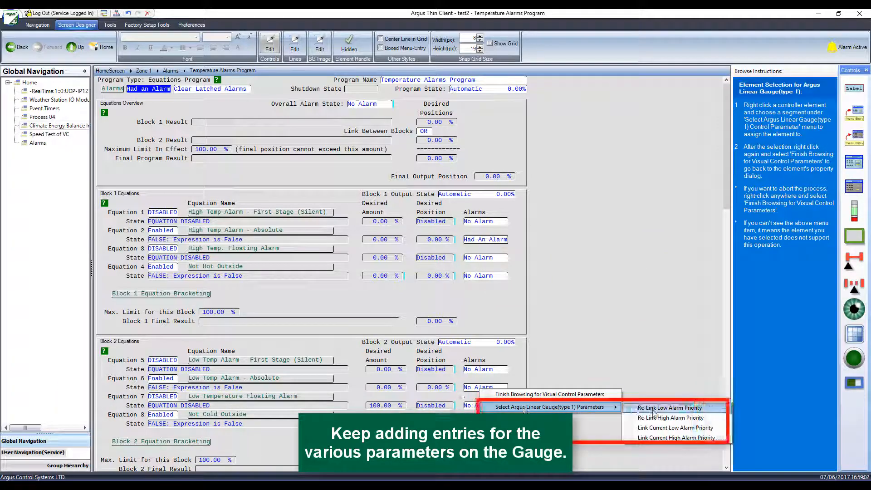
left_click(672, 424)
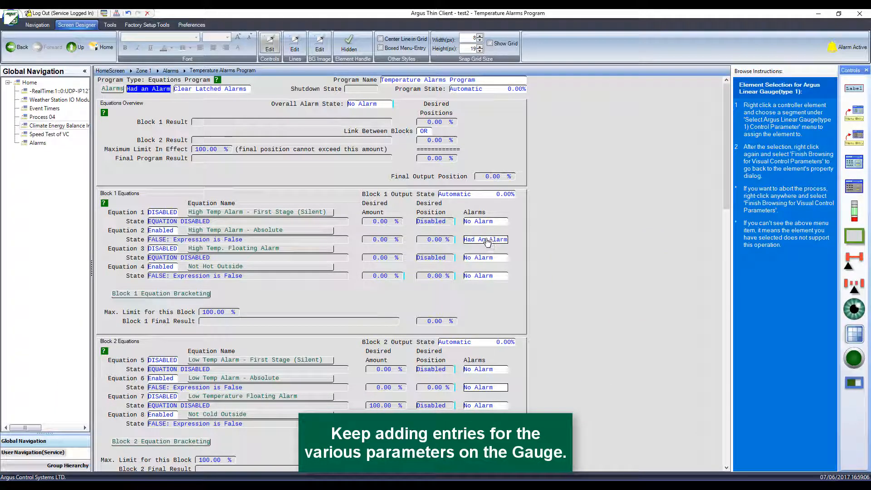
right_click(487, 242)
mouse_move(567, 260)
left_click(671, 294)
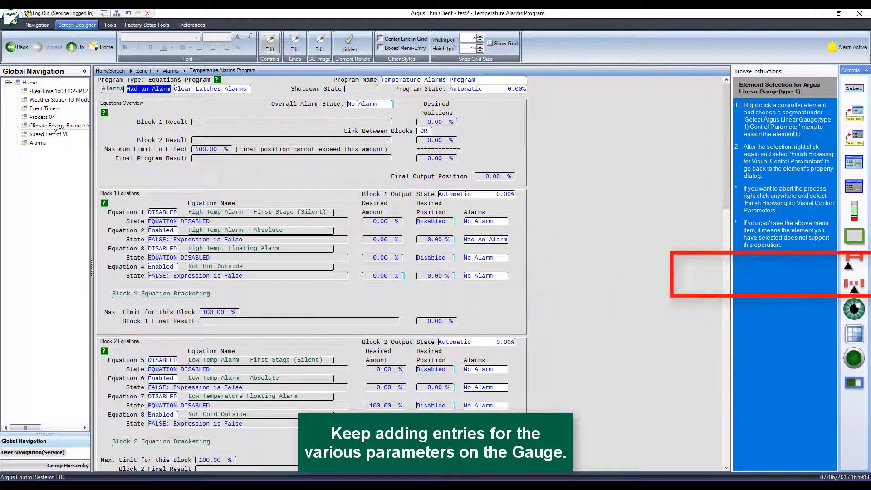
Link Short Term Integrated Temperature from Climate Energy Balance Input Values to the gauge and finish browsing for visual control parameters
left_click(54, 126)
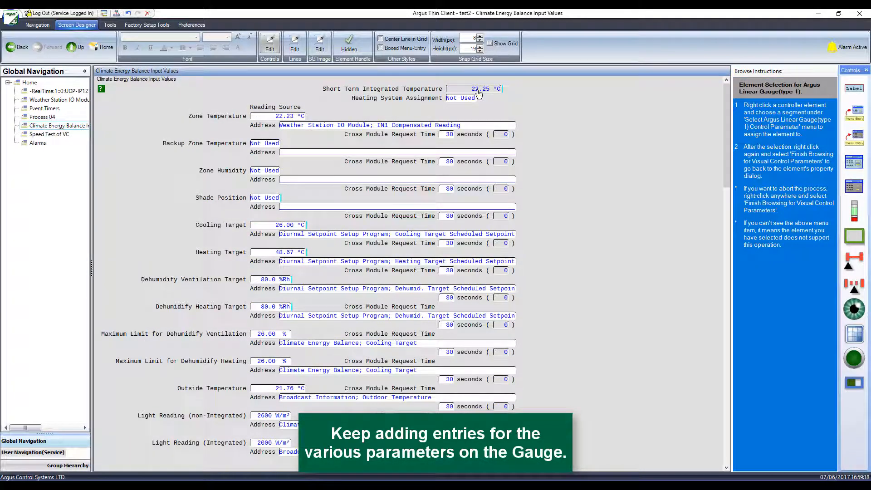
right_click(479, 93)
mouse_move(567, 107)
left_click(715, 159)
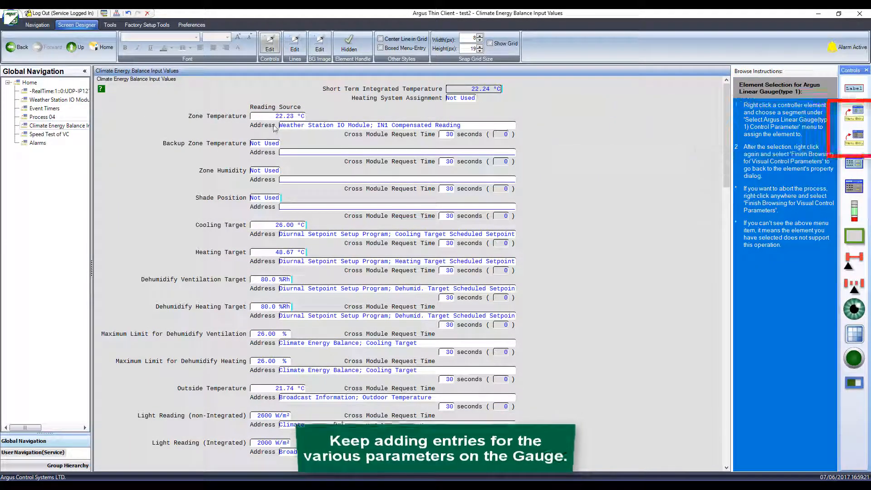
right_click(543, 133)
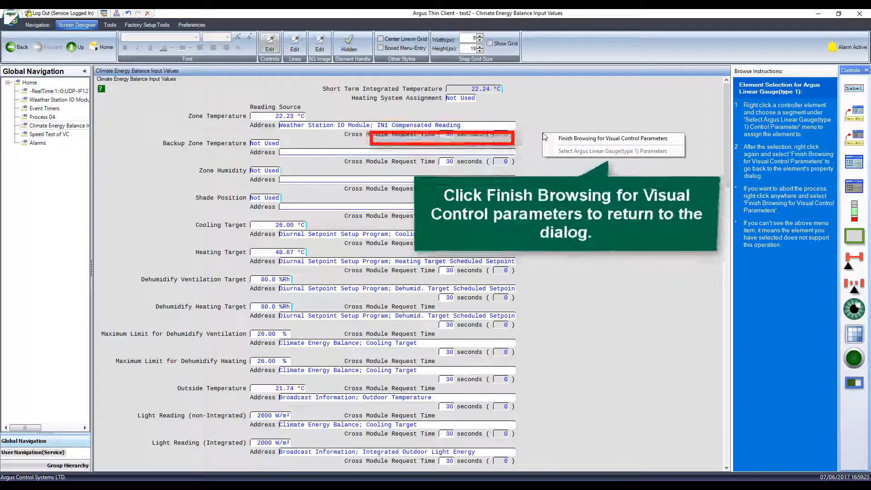
left_click(566, 139)
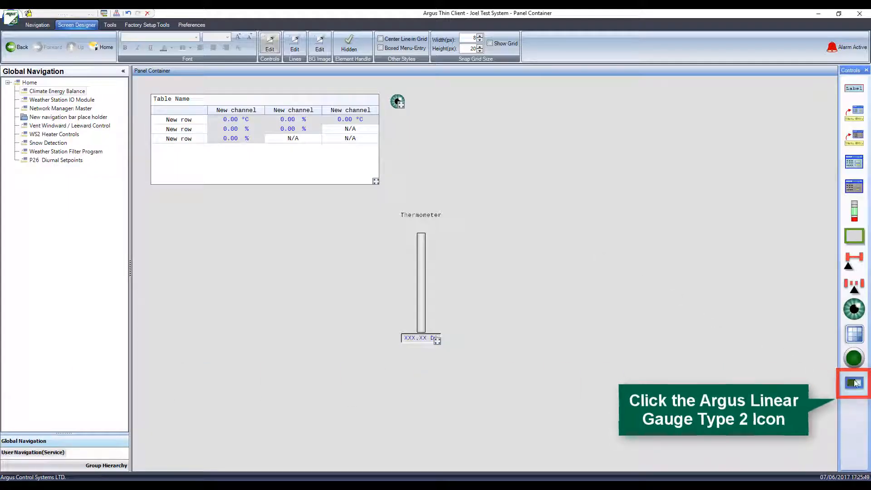
Place an Argus Linear Gauge Type 2 beside the Thermometer in the Panel Container and start browsing for its parameters
left_click_drag(854, 382, 785, 358)
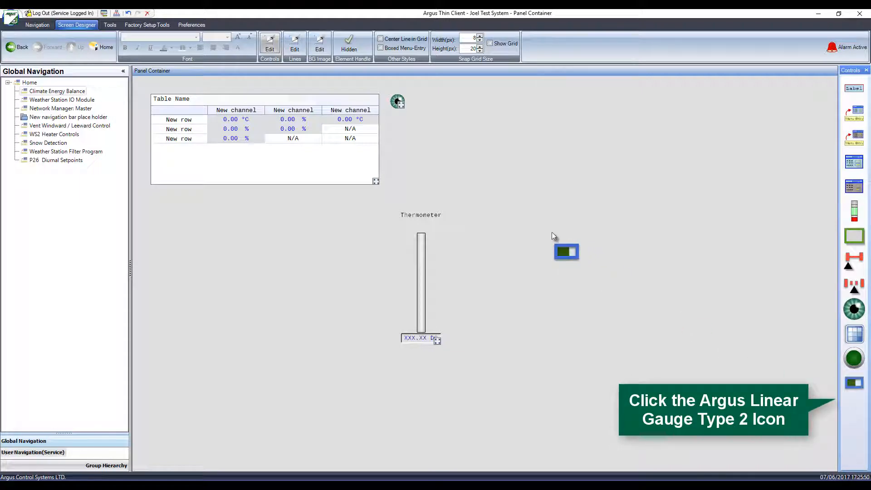
left_click_drag(551, 233, 587, 258)
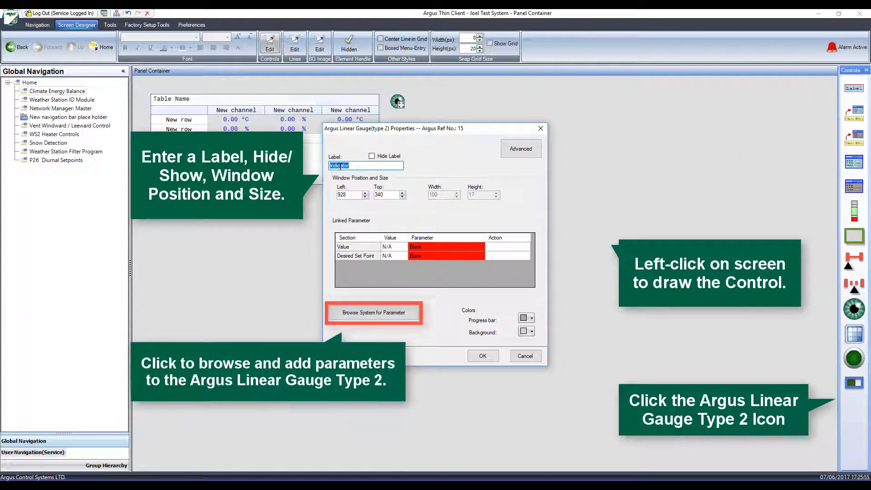
left_click(375, 312)
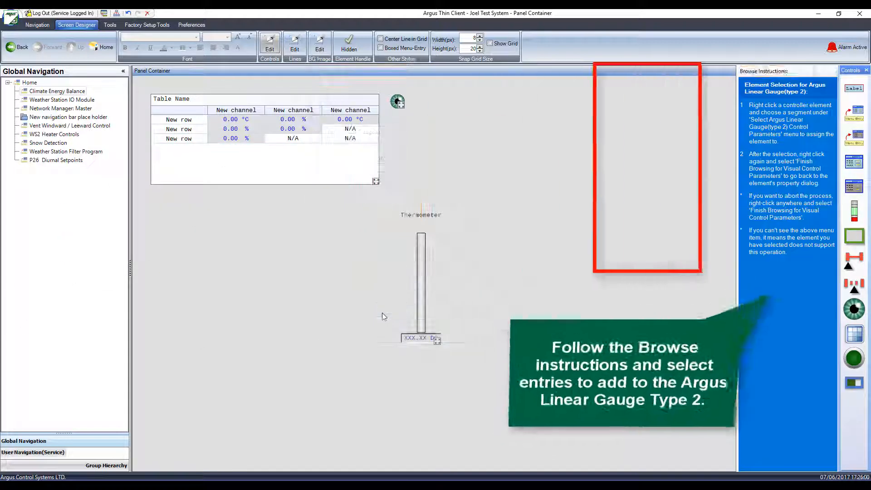
In P26 Diurnal Setpoints, link the Cooling Setpoint Scheduled Setpoint as the Type 2 gauge's Desired Set Point
left_click(61, 160)
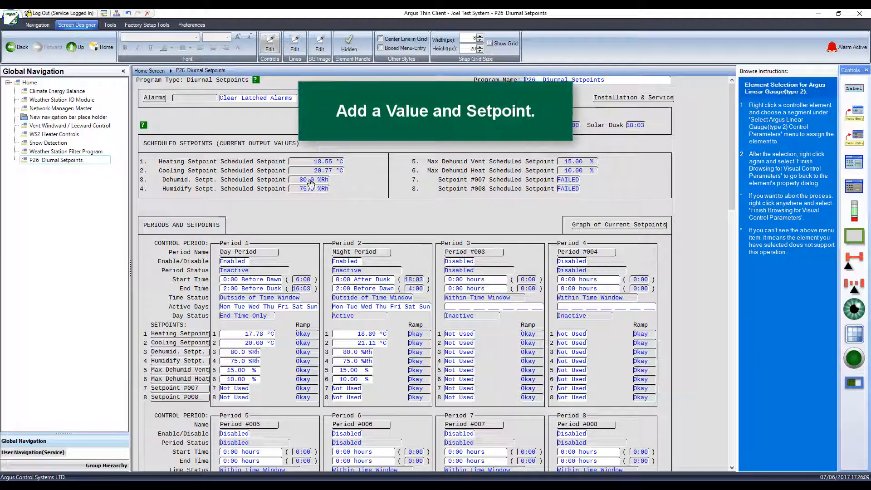
right_click(325, 172)
mouse_move(354, 190)
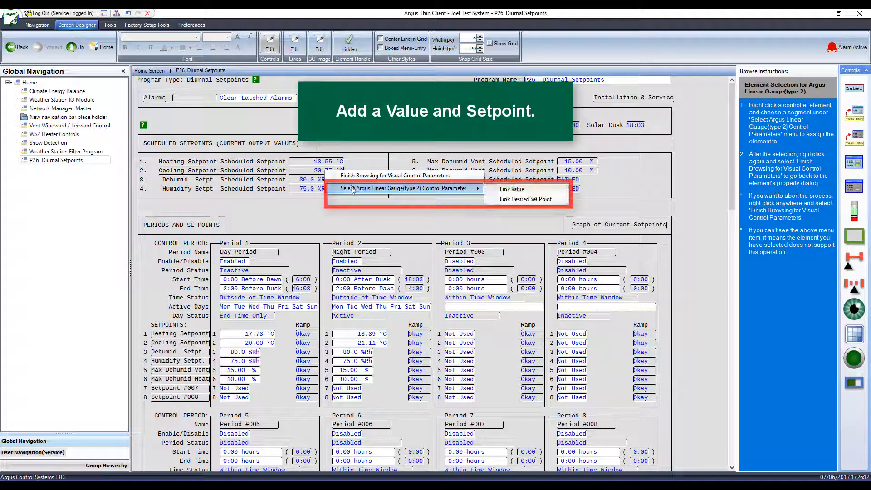
left_click(514, 199)
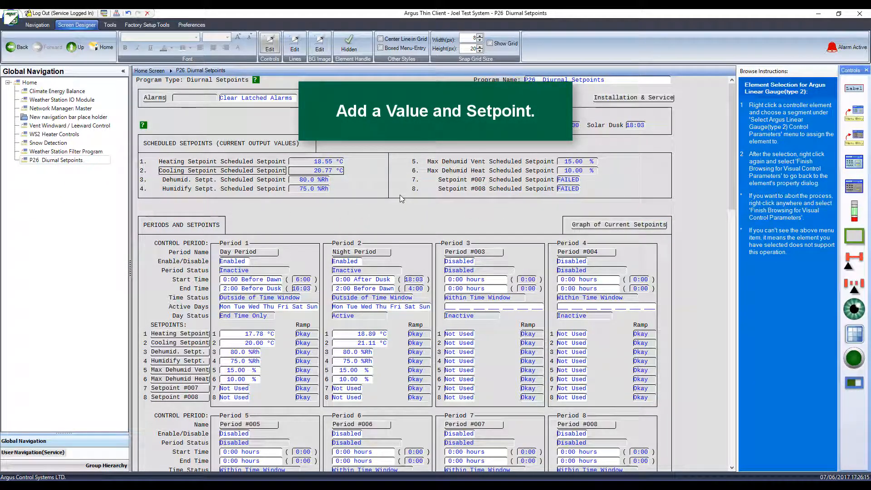
Link Max Dehumid Heat Scheduled Setpoint as the Type 2 gauge's Value and finish browsing for its parameters
right_click(587, 171)
mouse_move(708, 188)
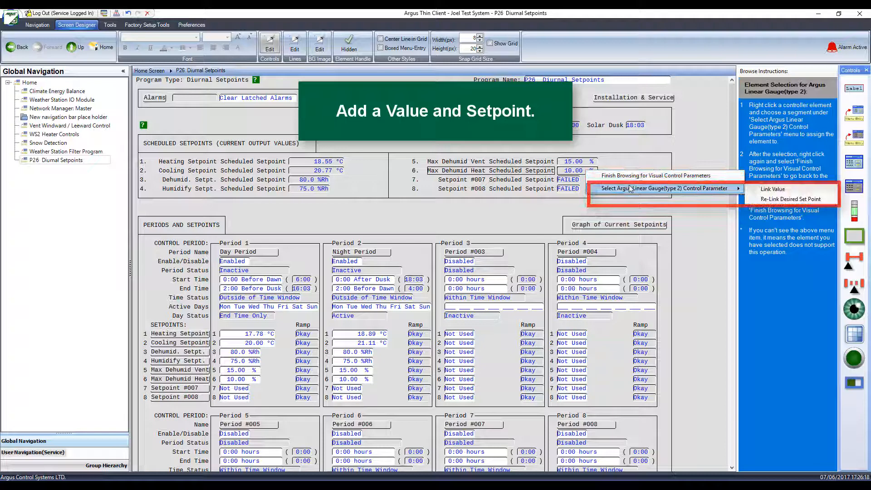
left_click(771, 189)
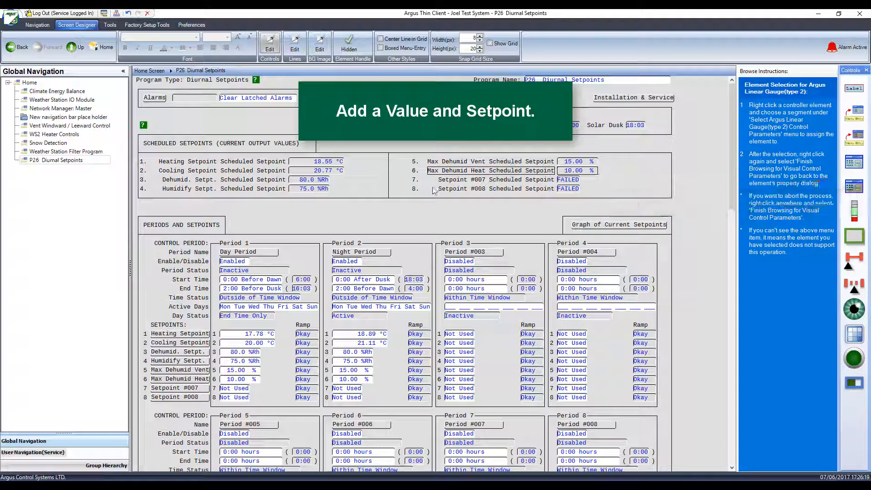
right_click(373, 209)
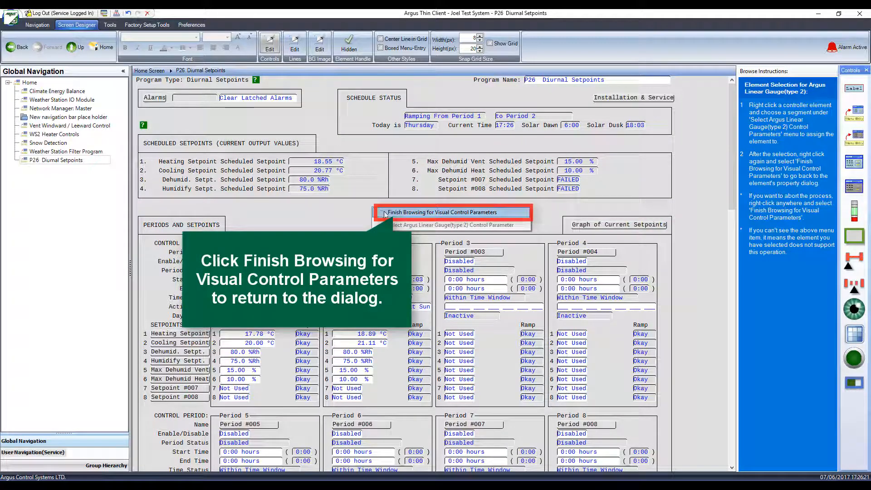
left_click(386, 212)
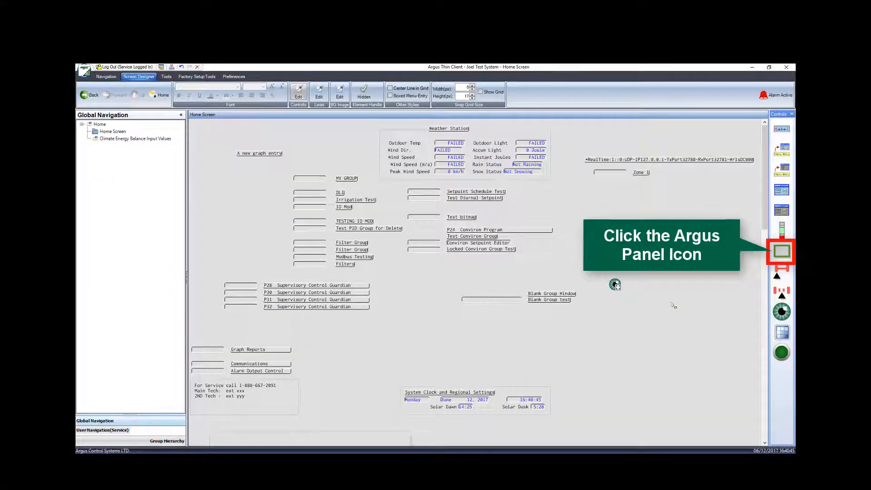
Draw an Argus Panel in the empty area below the Home Screen's navigator eye, and place an Argus Indicator in that area
mouse_move(595, 320)
left_mouse_down()
mouse_move(627, 359)
mouse_move(736, 409)
left_mouse_up()
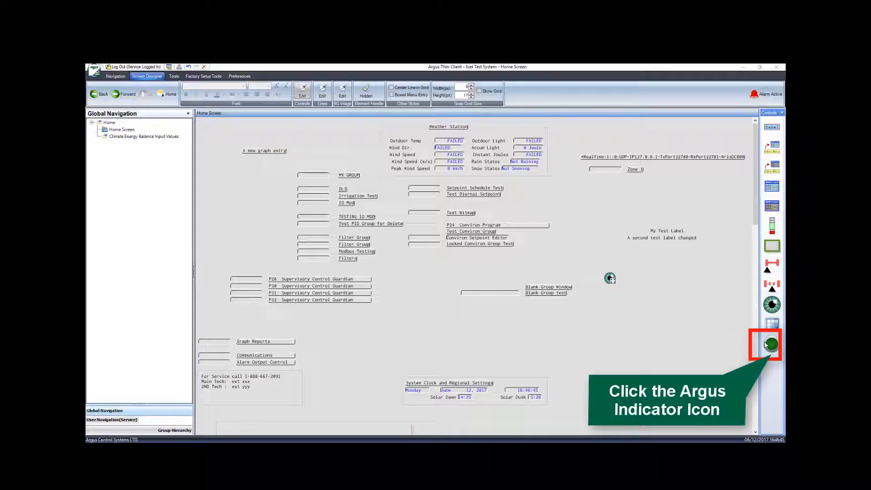
left_click(771, 344)
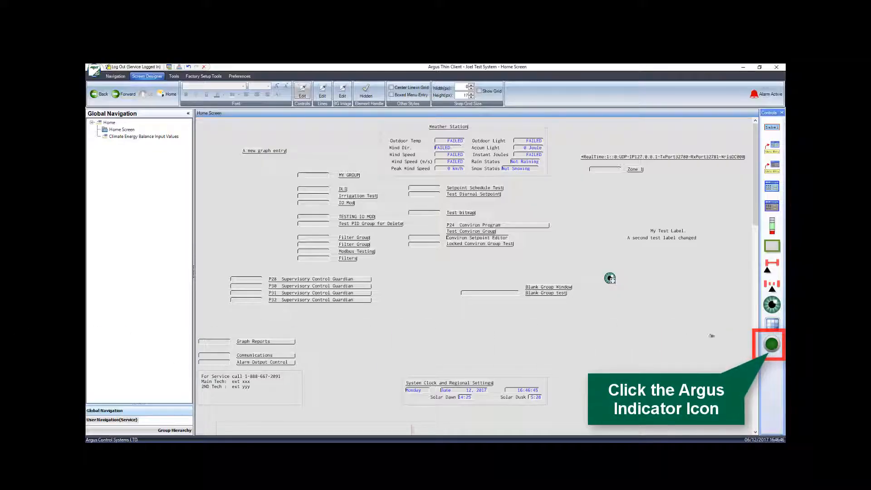
left_click(637, 329)
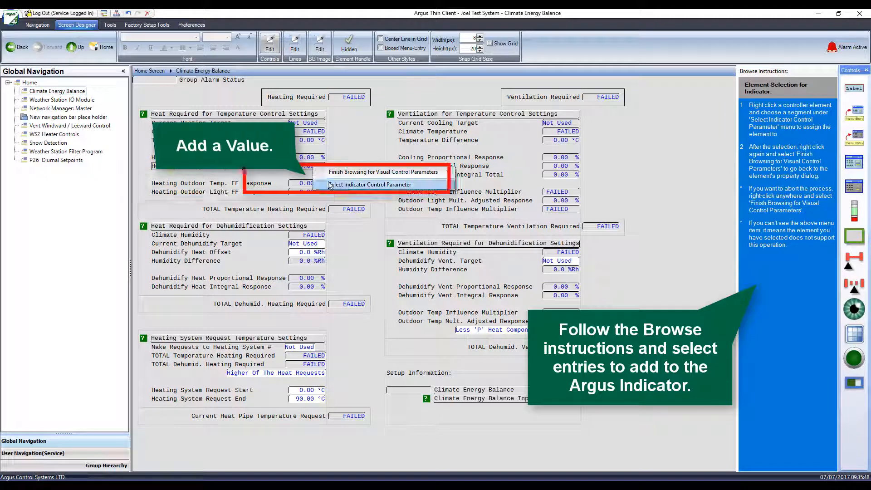
In Climate Energy Balance, link Heating Integral Response as the indicator's Value and finish browsing for its parameters
mouse_move(331, 187)
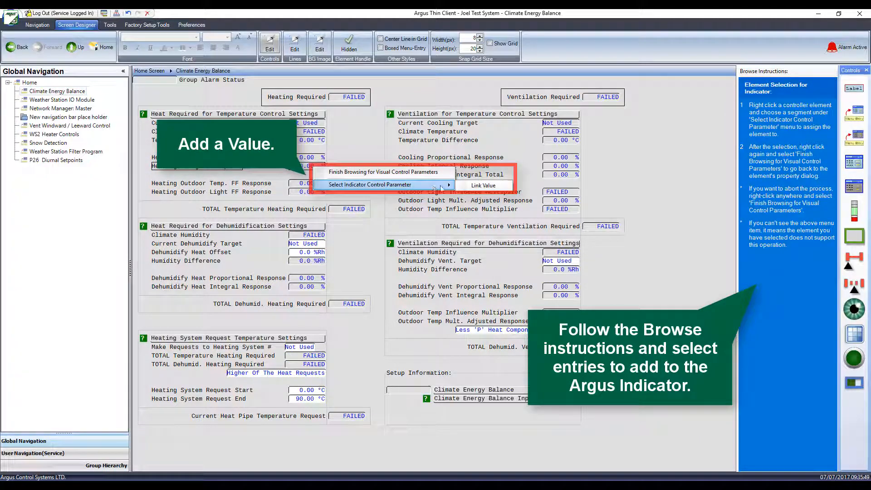
left_click(483, 185)
right_click(353, 179)
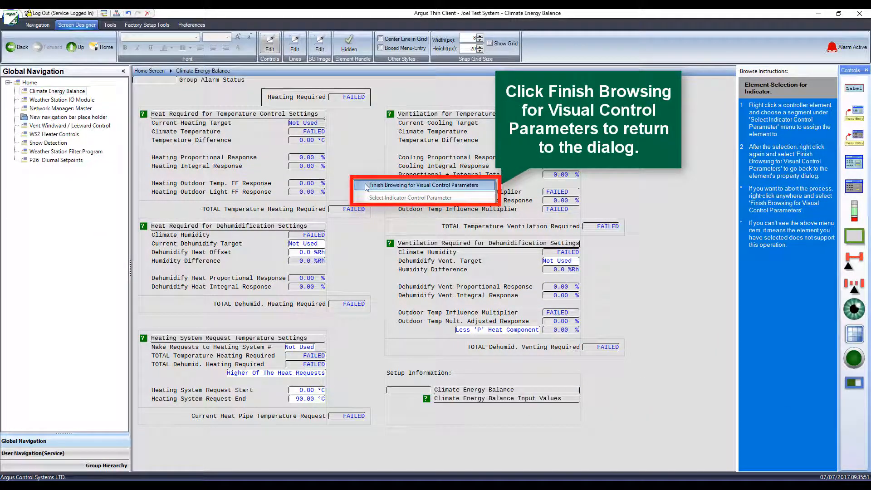
left_click(366, 186)
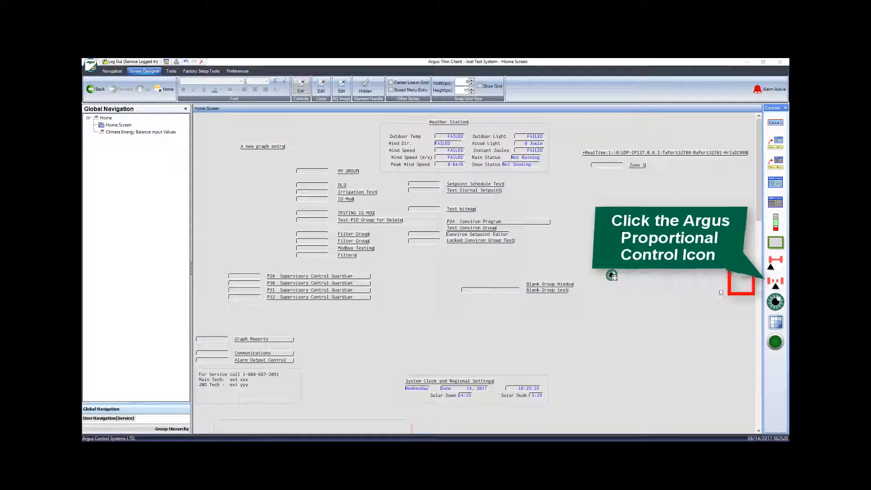
Draw an Argus Proportional Control in the empty area below the navigator eye on the Home Screen
left_click(775, 286)
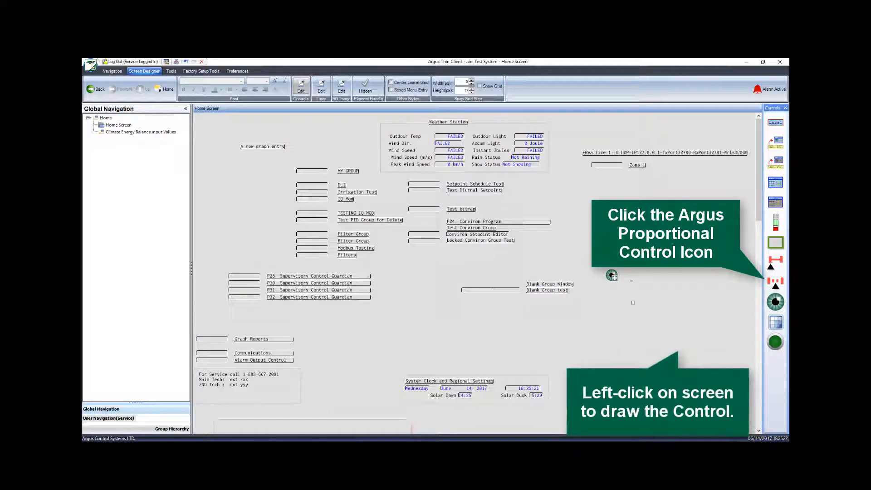
left_click(691, 339)
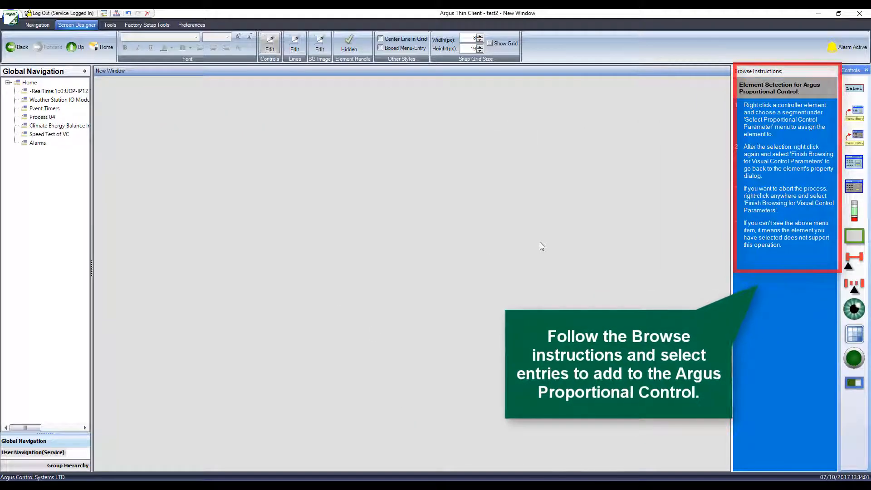
Browse to Items for Visual Controls and link the Proportional section's User Override field as the control's Manual/Auto parameter
left_click(106, 47)
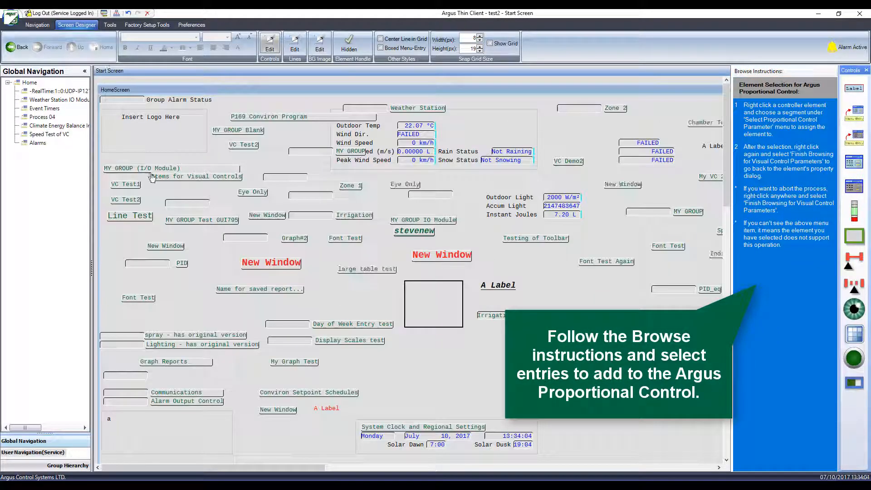
left_click(381, 173)
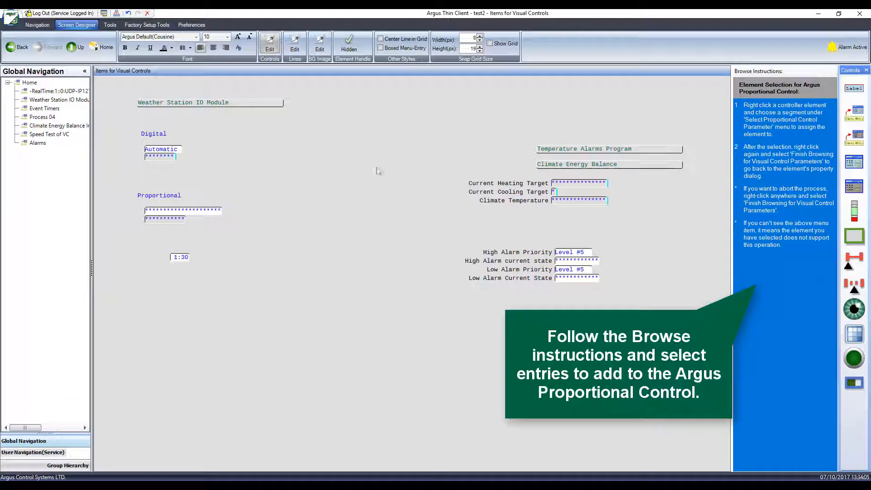
right_click(206, 215)
mouse_move(313, 229)
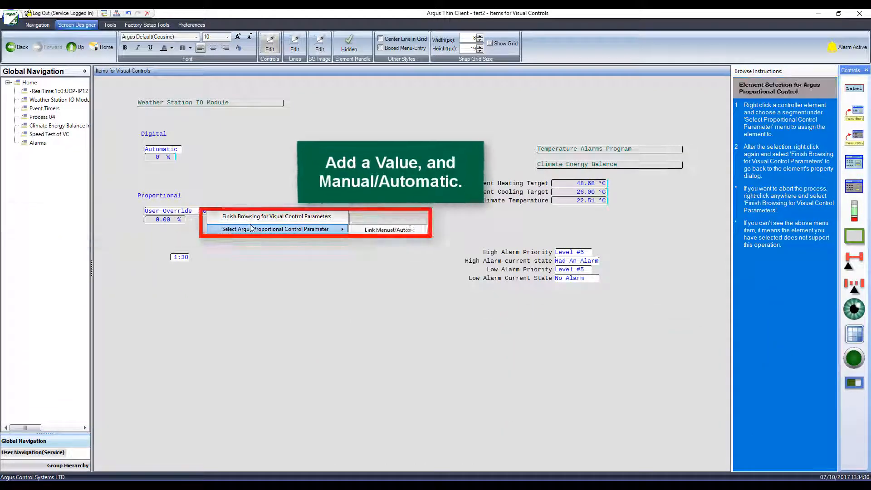
left_click(379, 230)
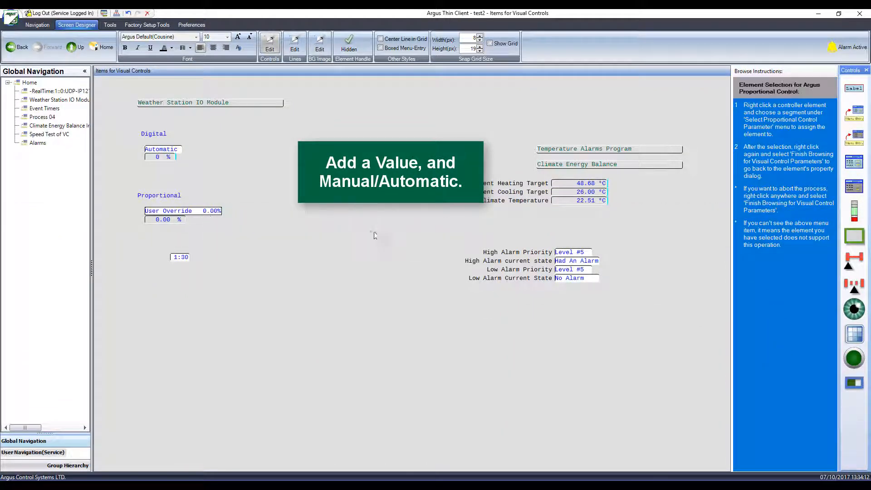
Link the percentage field under the Proportional override as the control's Value, then accept the Proportional Control's properties
right_click(168, 218)
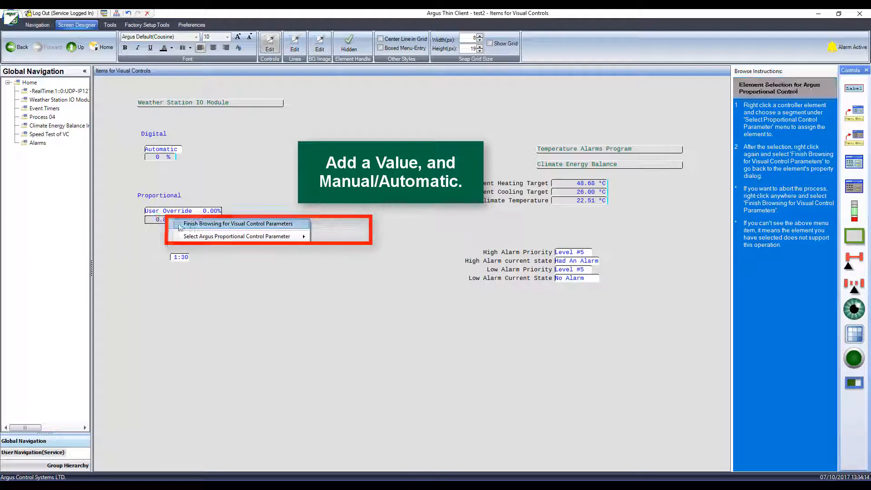
mouse_move(199, 237)
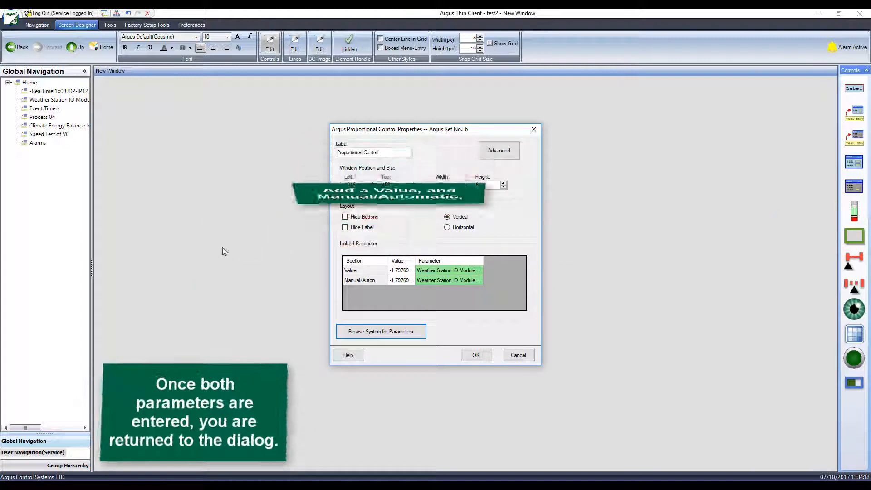
left_click(476, 356)
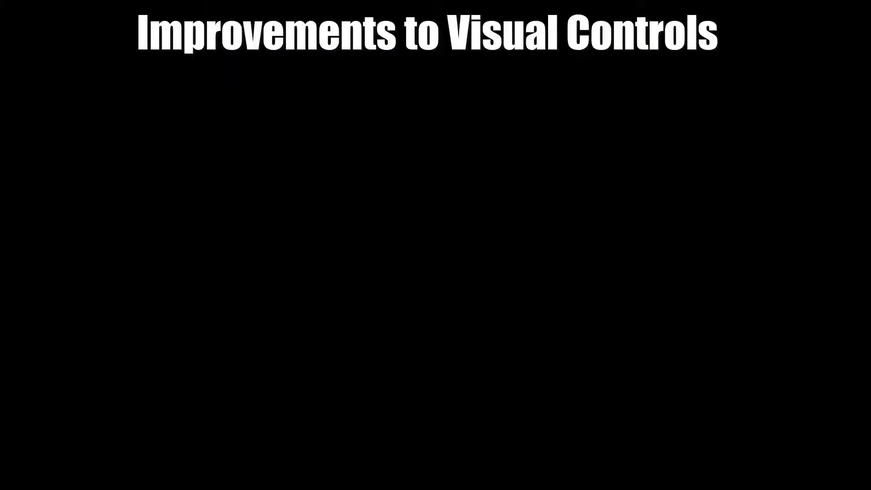